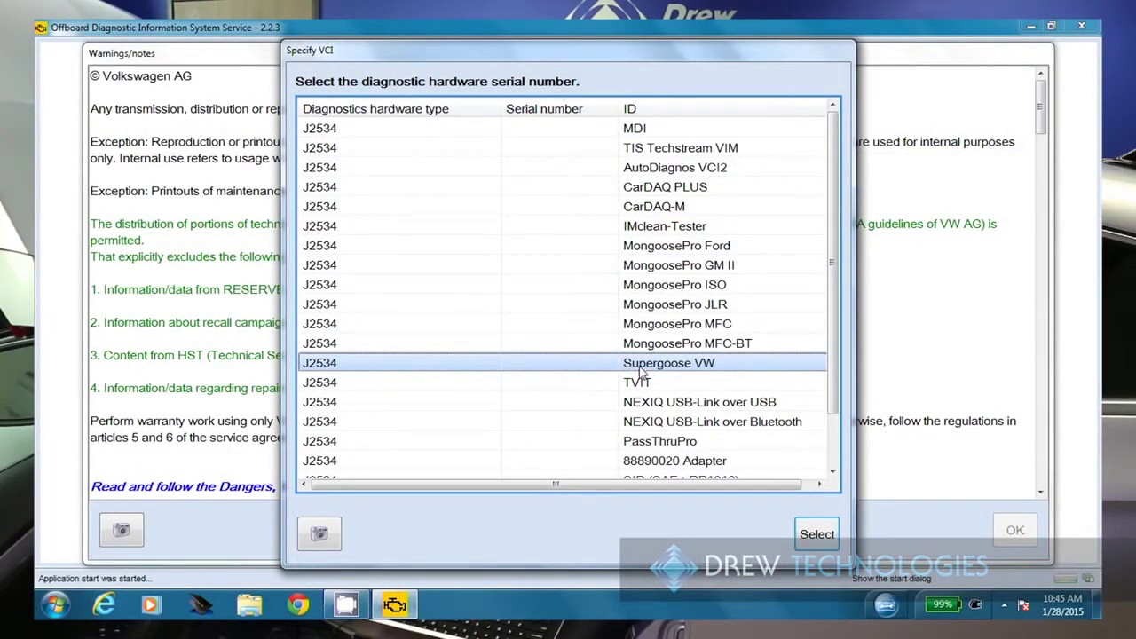
Step: Confirm J2534 Supergoose VW as the diagnostic hardware and bring the warnings notice forward
left_click(819, 536)
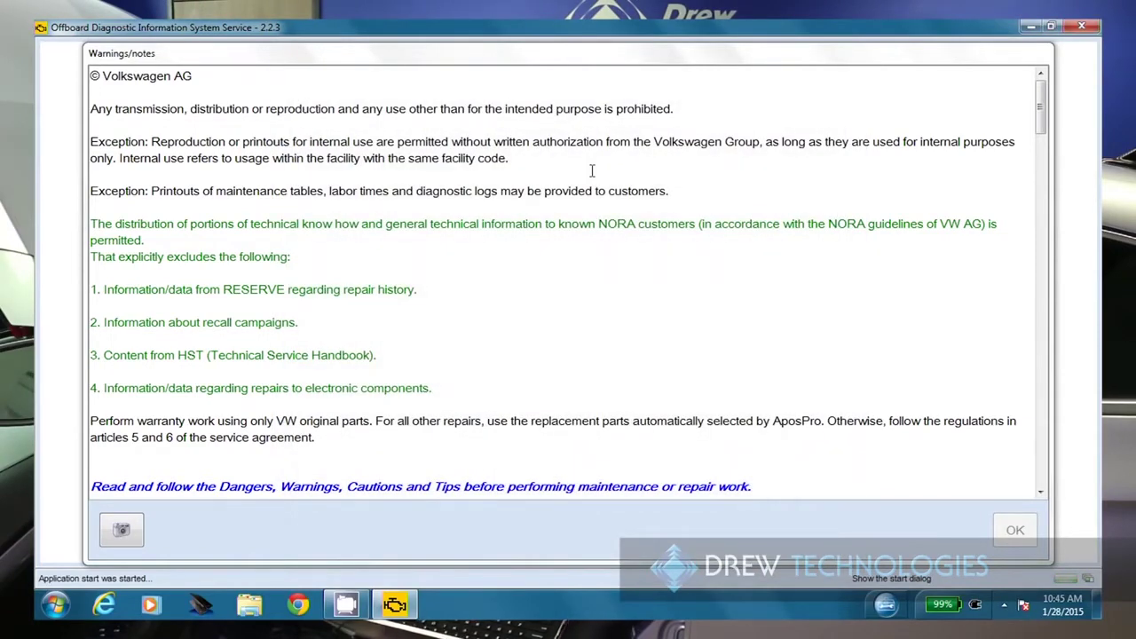
left_click(592, 171)
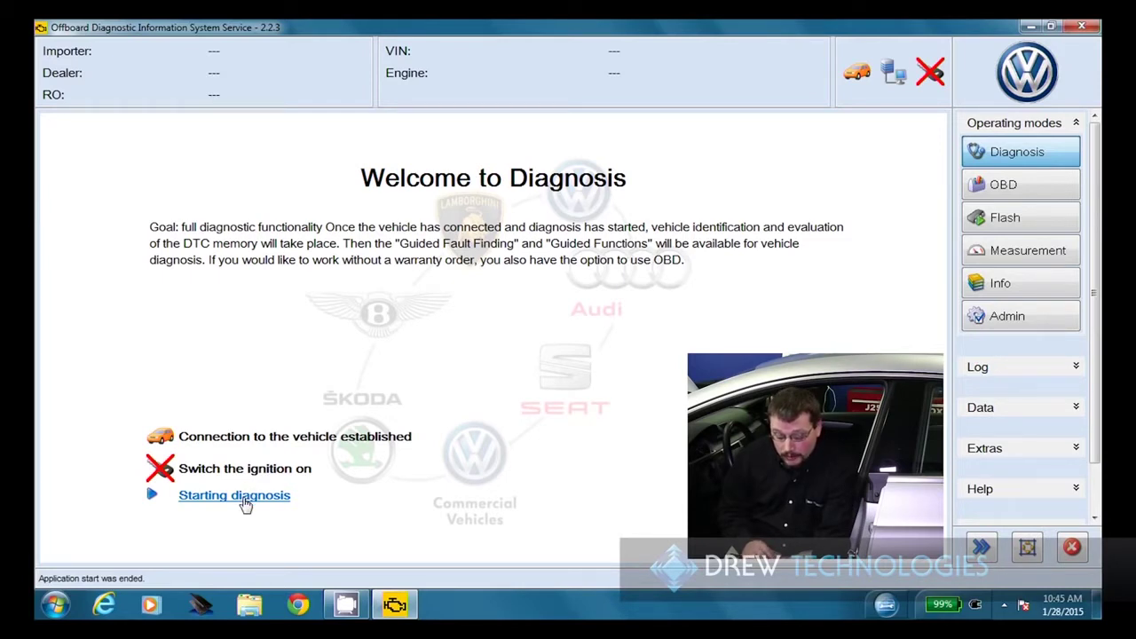
Step: Start the diagnosis session from the Welcome to Diagnosis page
left_click(234, 495)
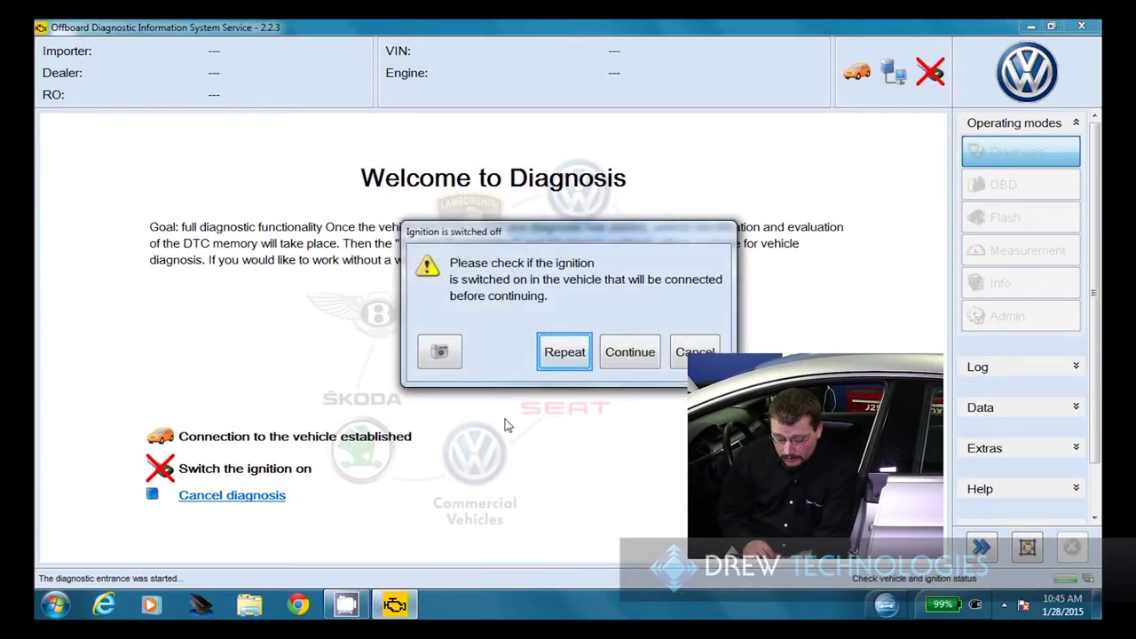
Step: Proceed past the ignition-off warning and apply engine CCTA 2.0 L Motronic/147kW
left_click(638, 356)
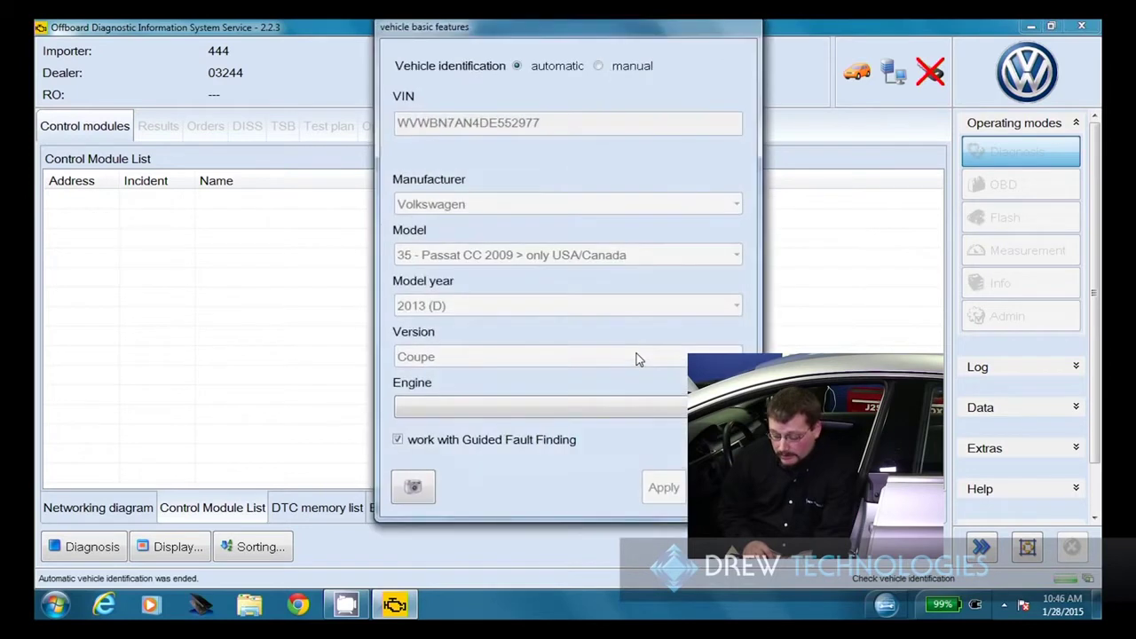
left_click(548, 414)
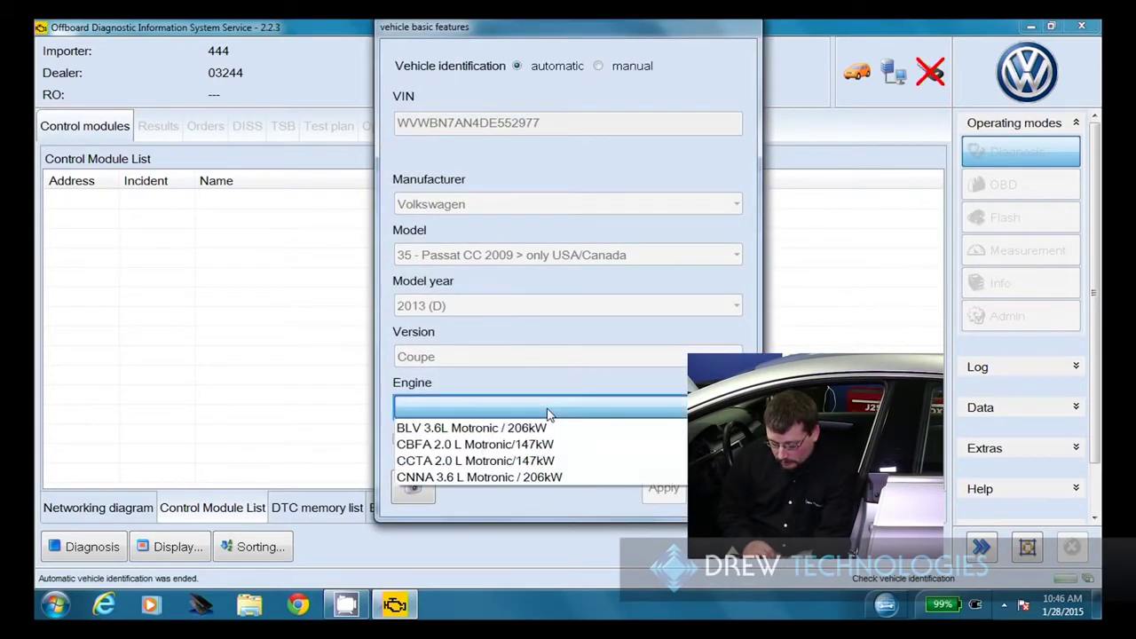
left_click(497, 468)
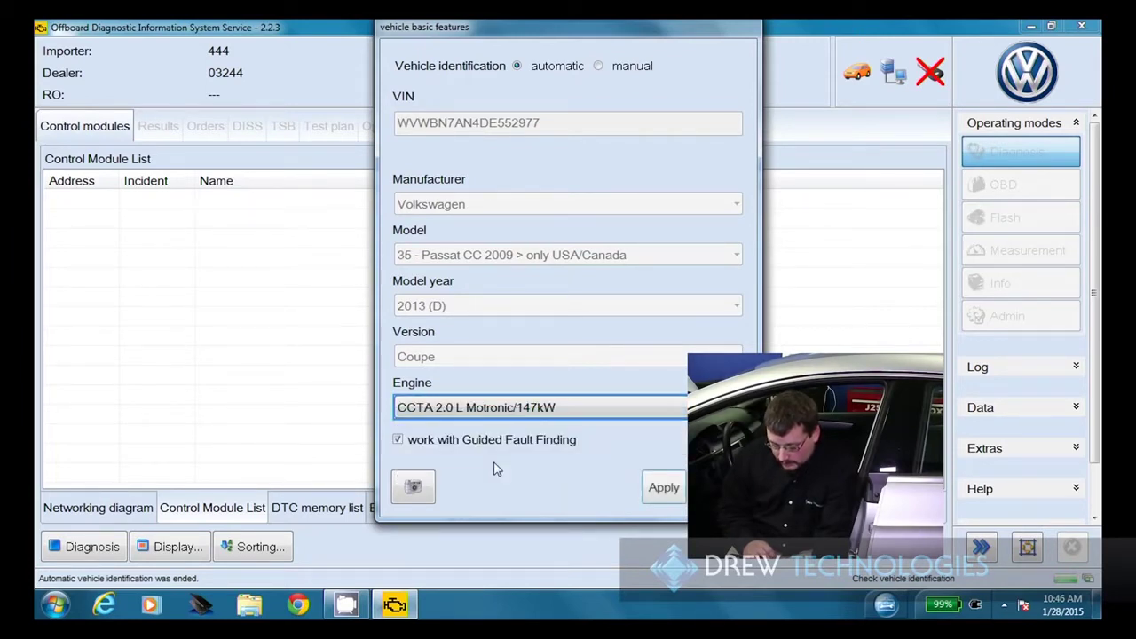
left_click(663, 487)
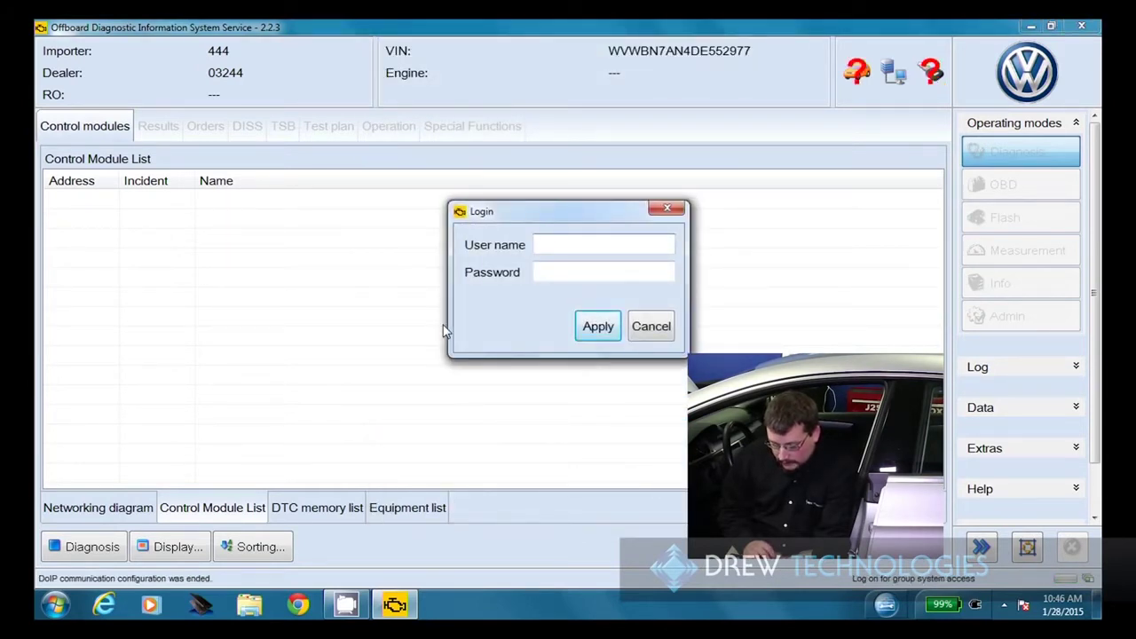
Step: Log in to the group system with the account user name and password
type("drewtech")
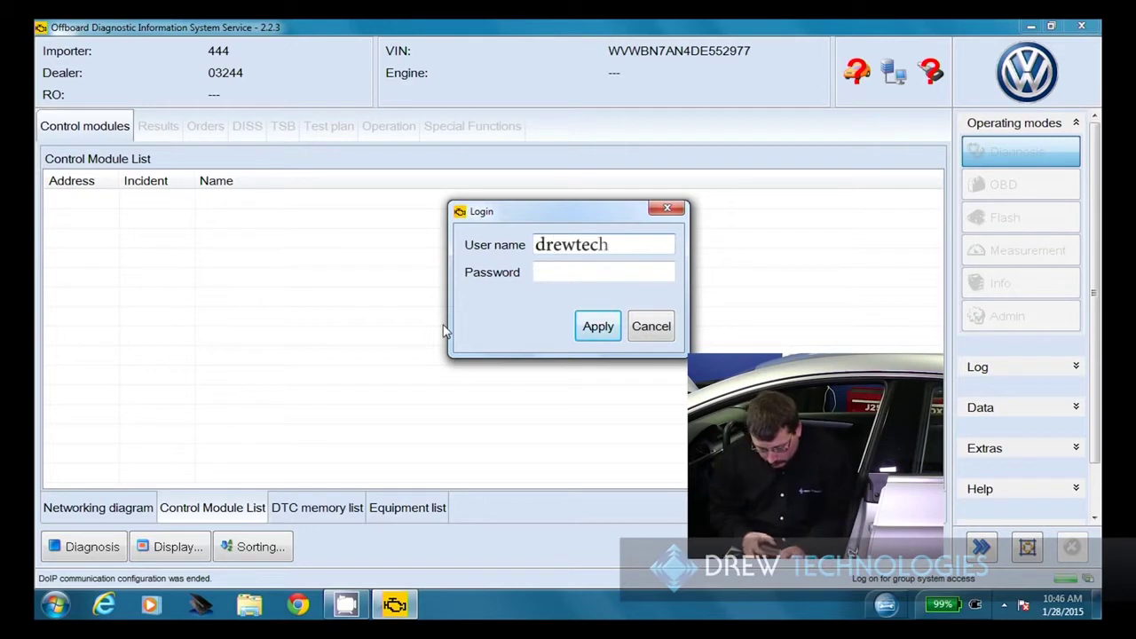
key("Tab")
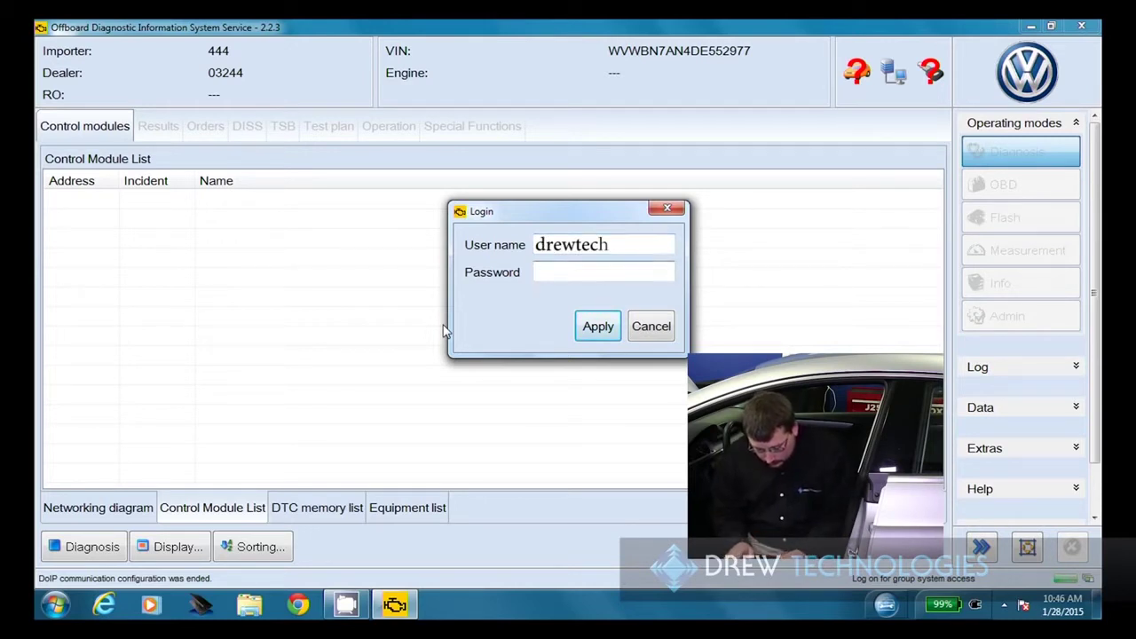
type("••••••")
key("Return")
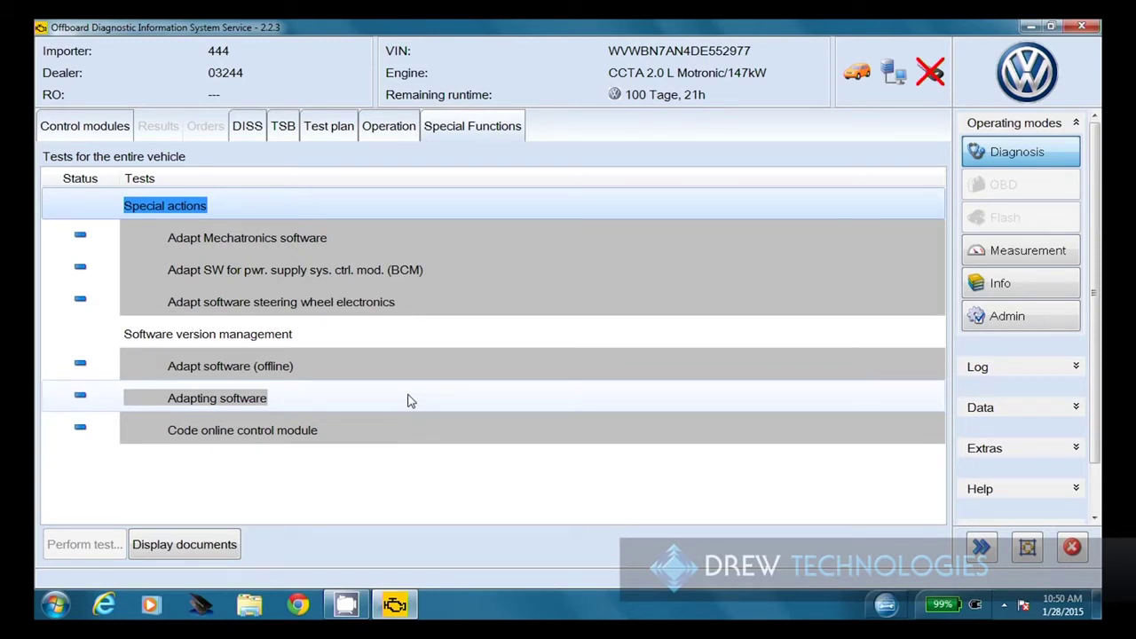
Step: Run the Adapting software special function test
left_click(409, 401)
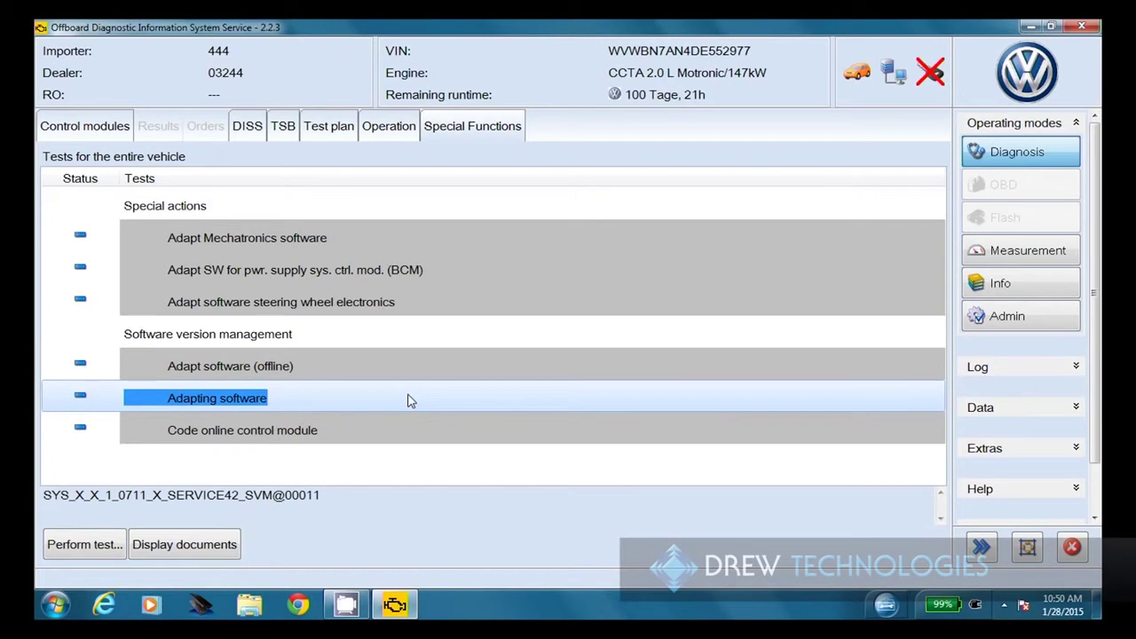
left_click(85, 545)
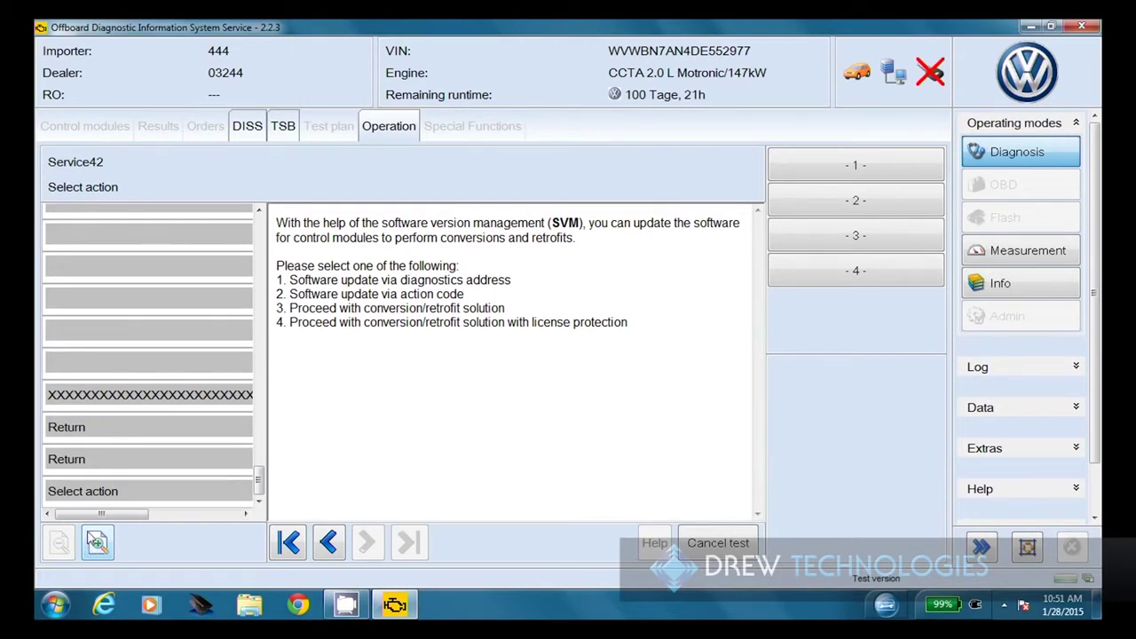
Step: Request a software update via action code 3C0C
left_click(811, 205)
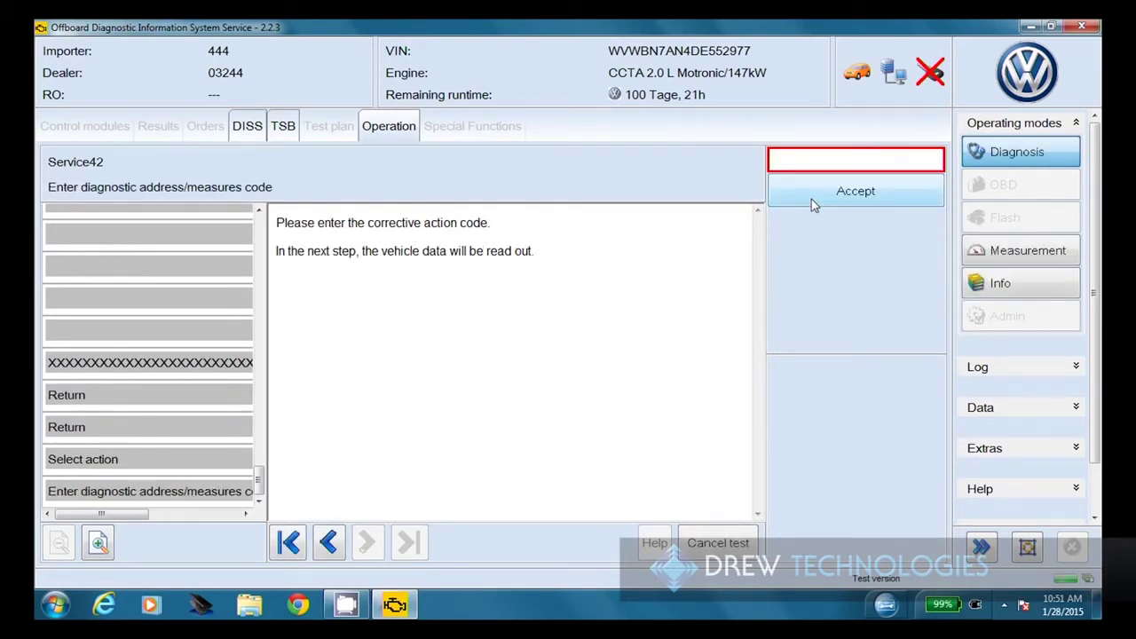
type("3C0C")
left_click(812, 204)
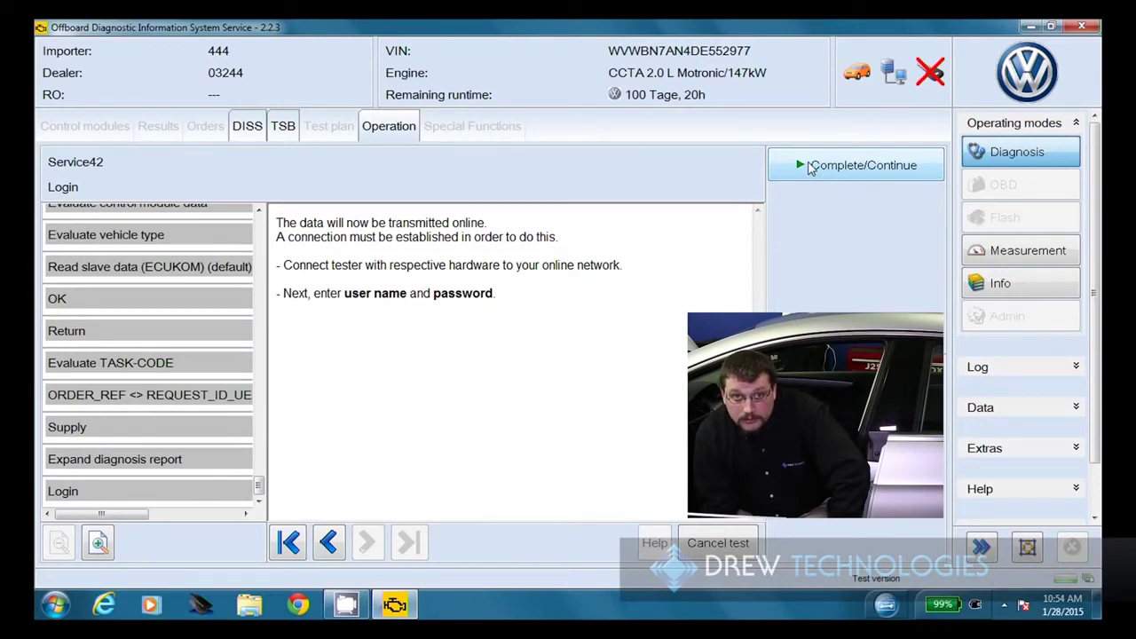
Step: Continue past the login step so the vehicle data is sent online
left_click(809, 169)
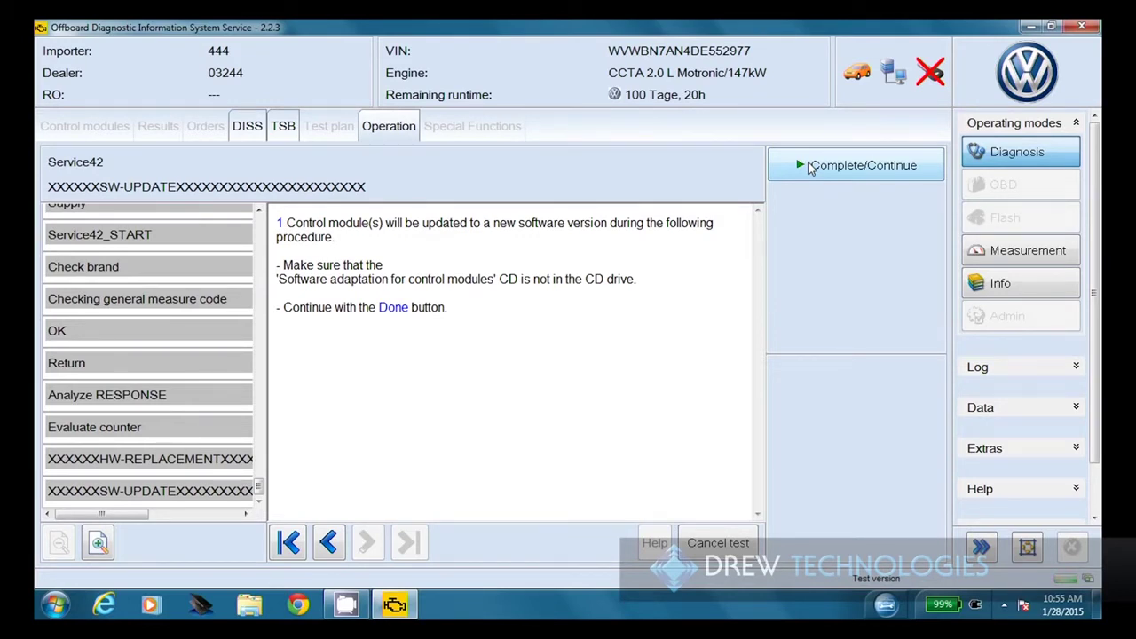
Step: Acknowledge the one-module update and accept adapting software 0464 to 0465
left_click(810, 167)
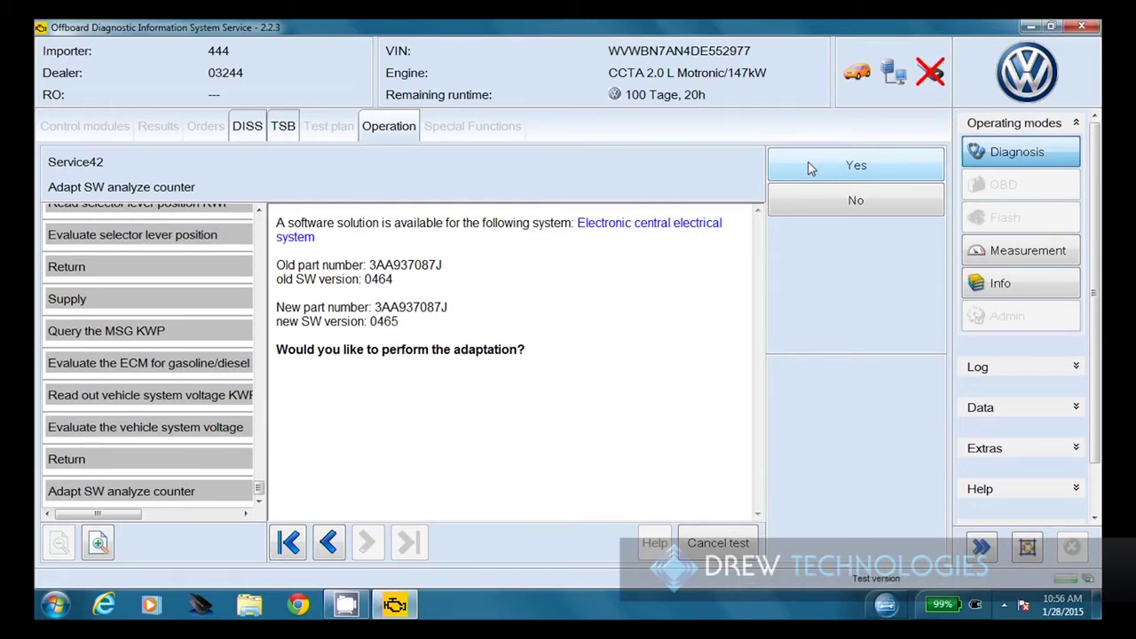
left_click(809, 169)
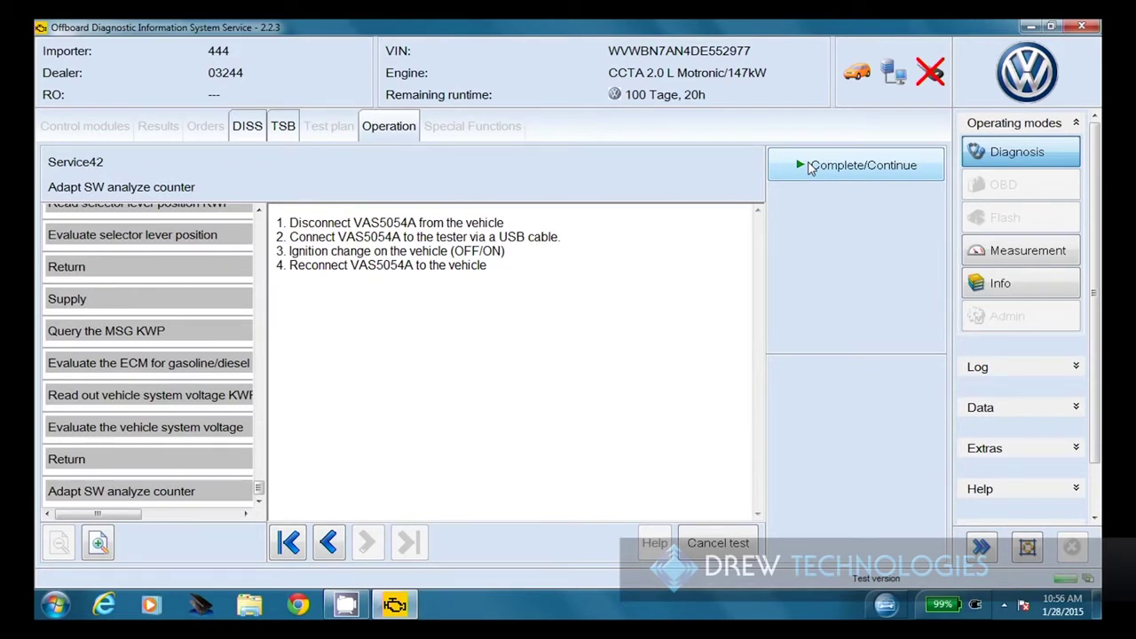
Step: Confirm the VAS5054A reconnection is done and acknowledge the adaptation note
left_click(810, 169)
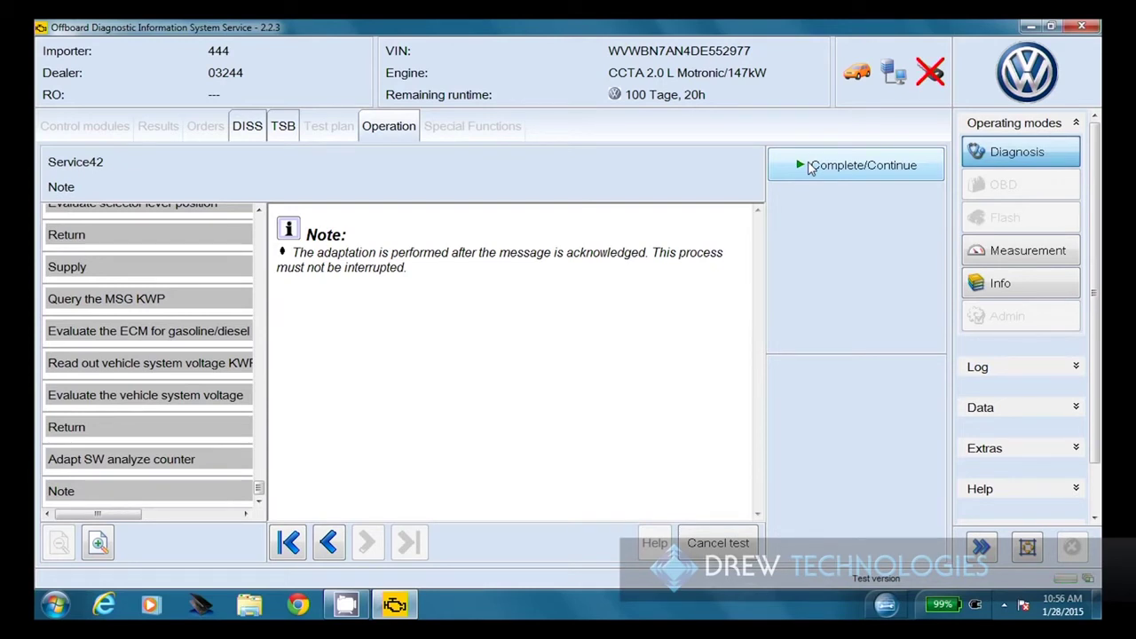
left_click(810, 168)
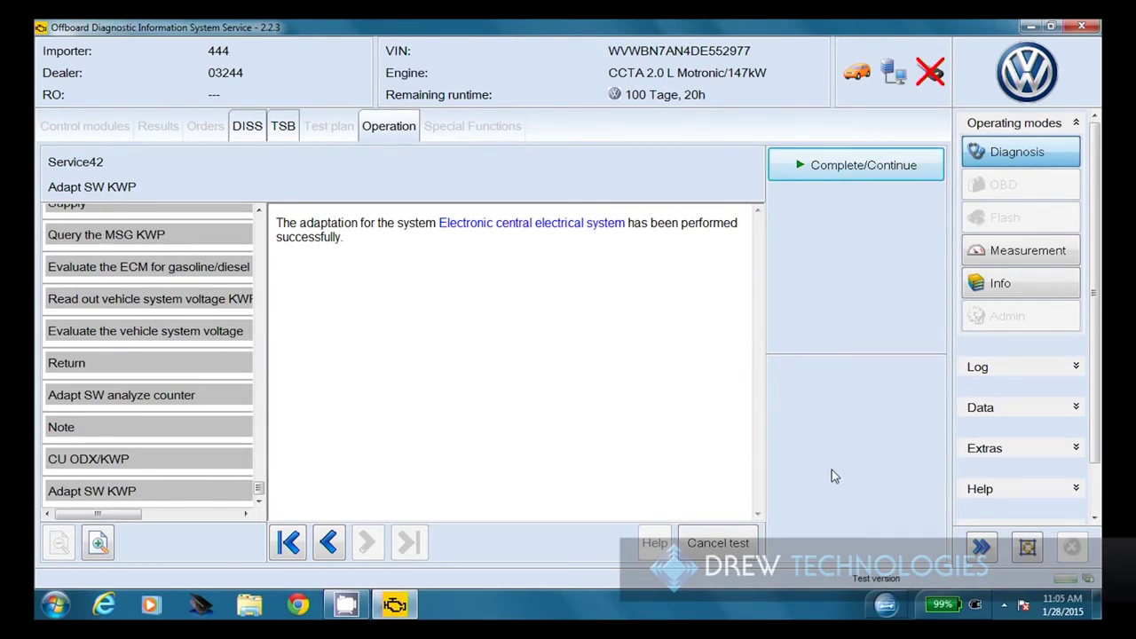
Step: Continue once the central electrical system adaptation reports success
left_click(810, 169)
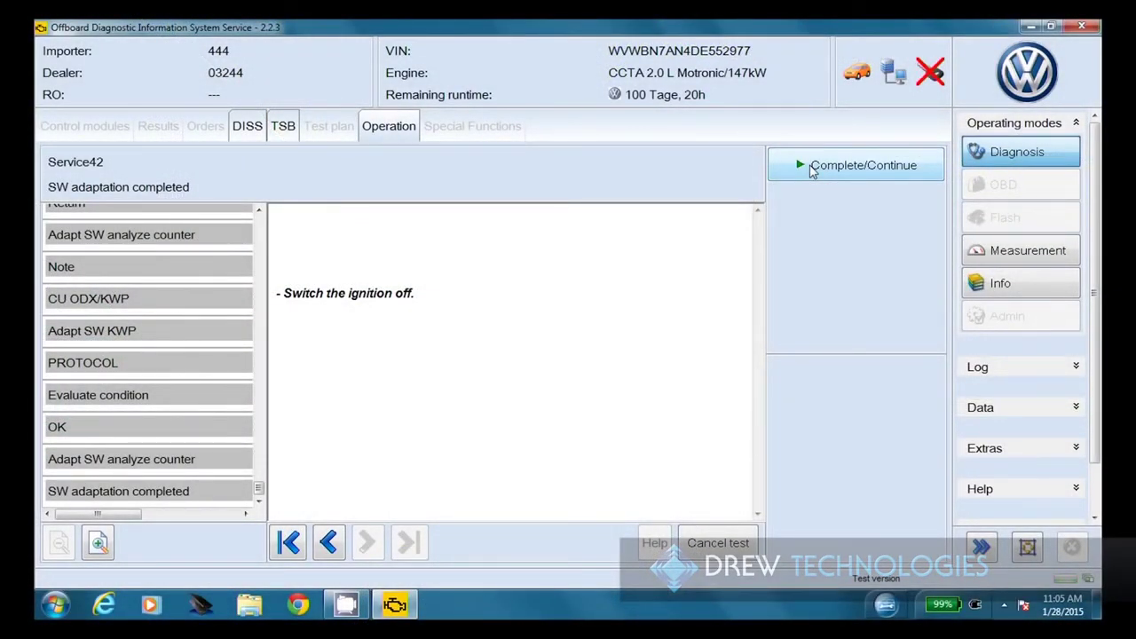
Step: Confirm the ignition was switched off and then back on after the adaptation
left_click(810, 172)
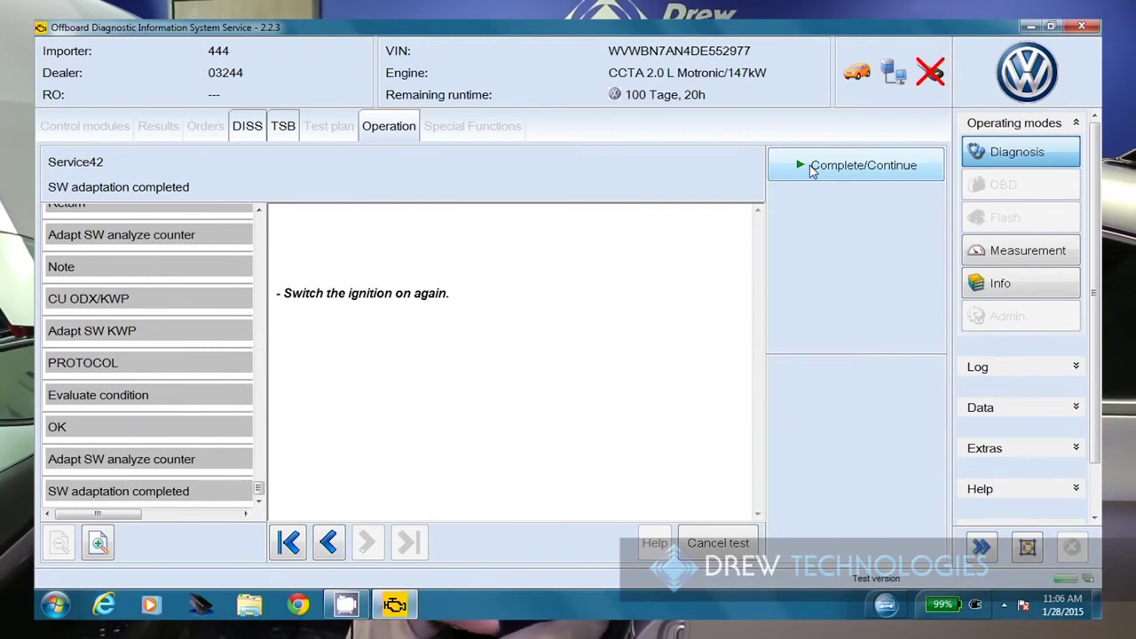
left_click(811, 169)
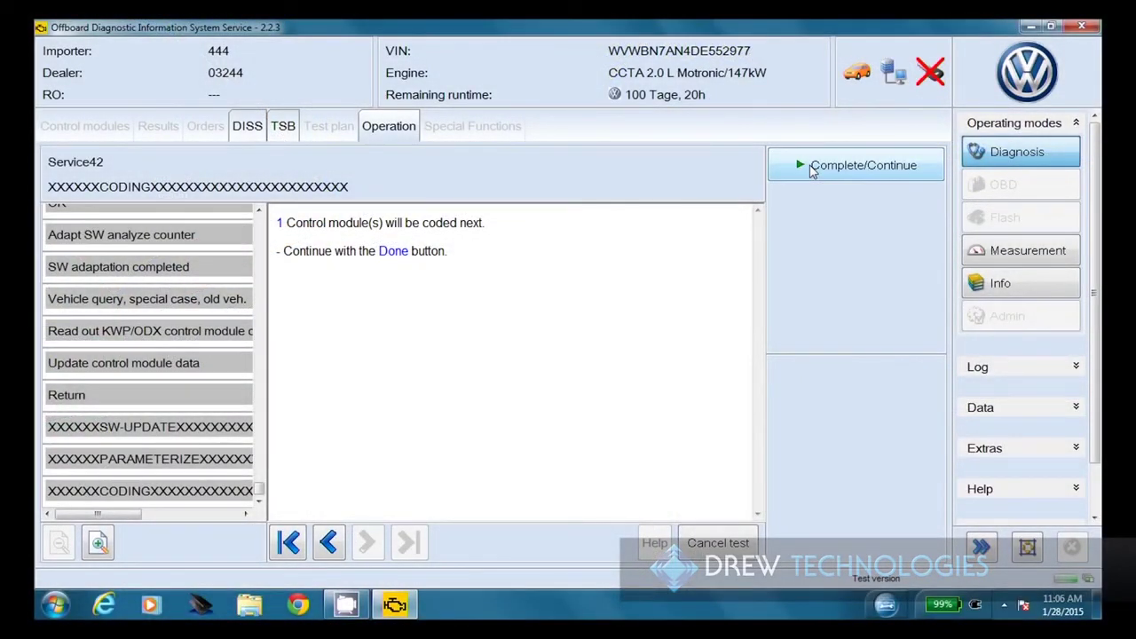
Step: Accept coding of the Electronic central electrical system and continue past the success message
left_click(812, 171)
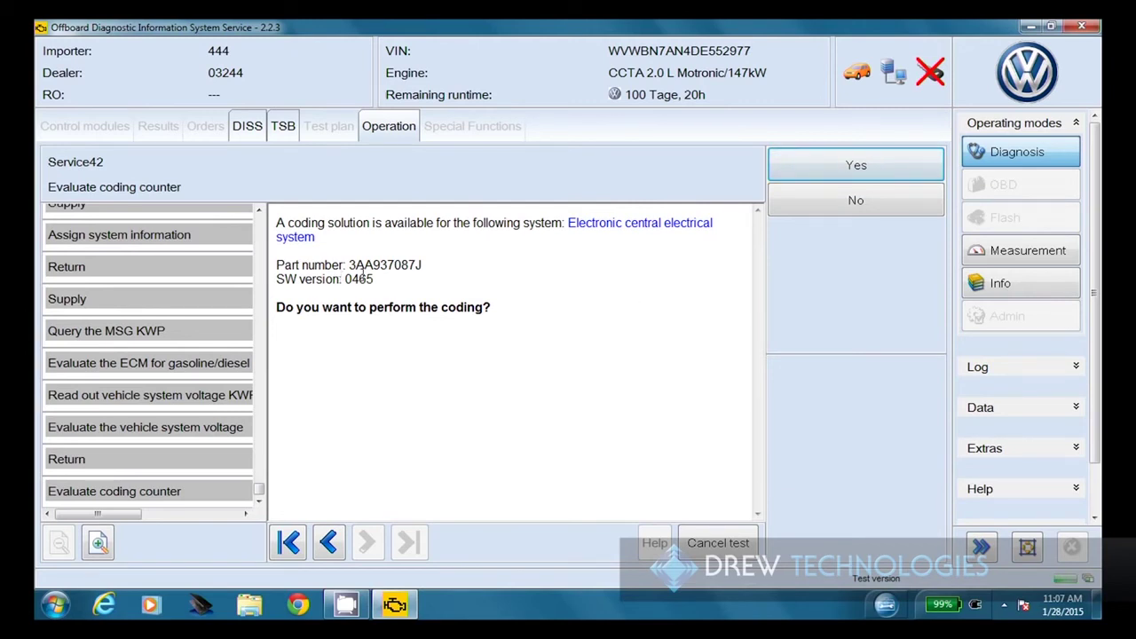
left_click(848, 169)
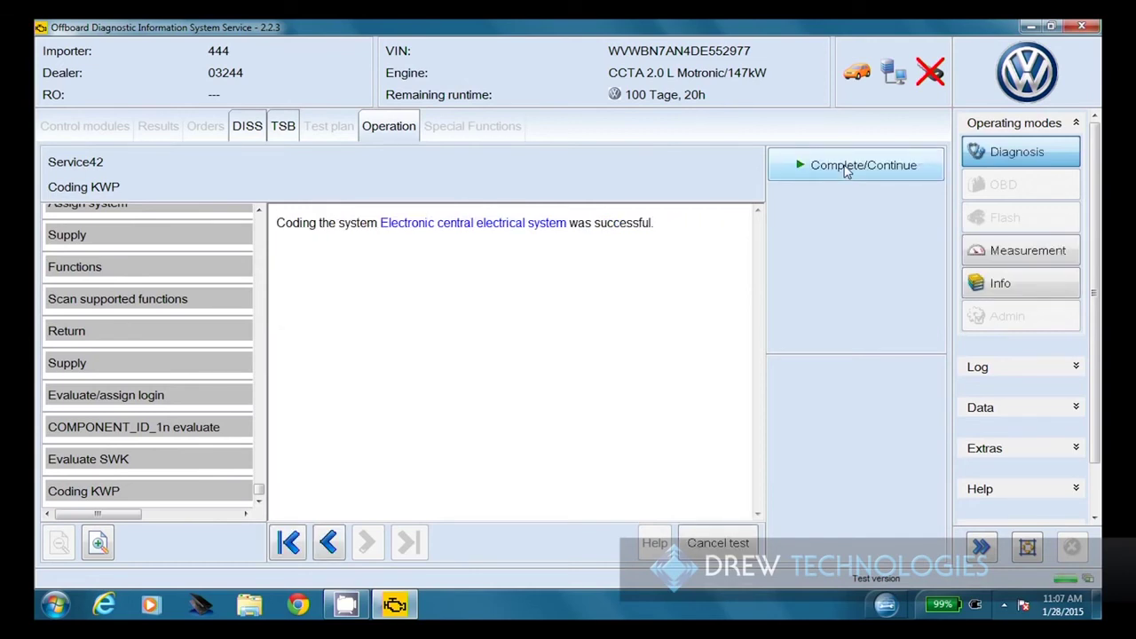
left_click(846, 169)
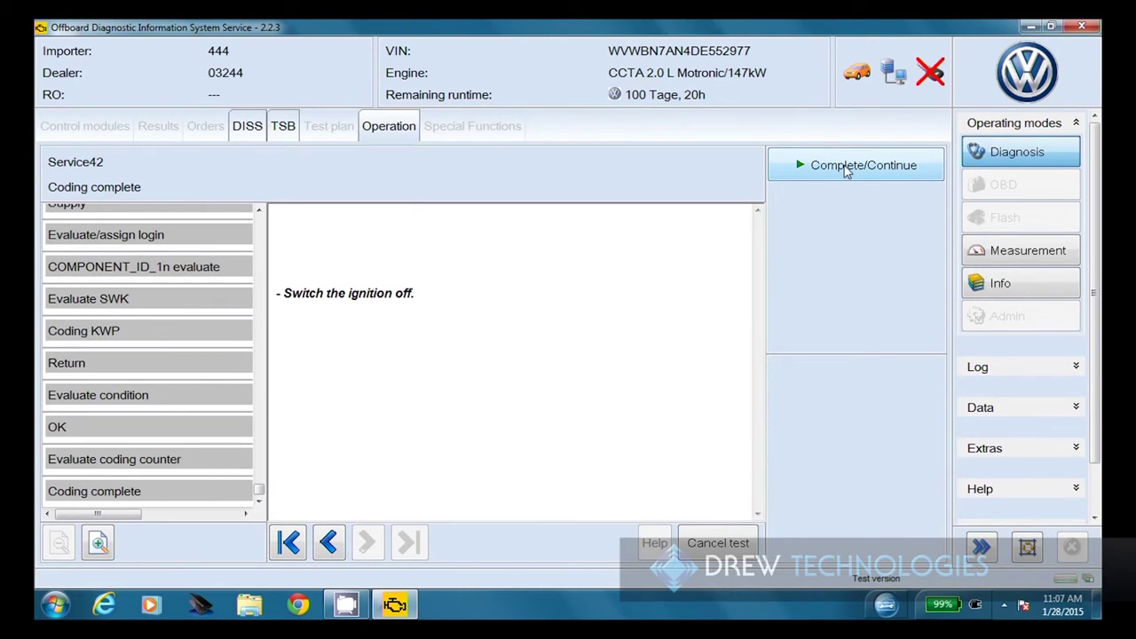
Step: Confirm ignition off and on after coding, then acknowledge End of test with data version current
left_click(845, 169)
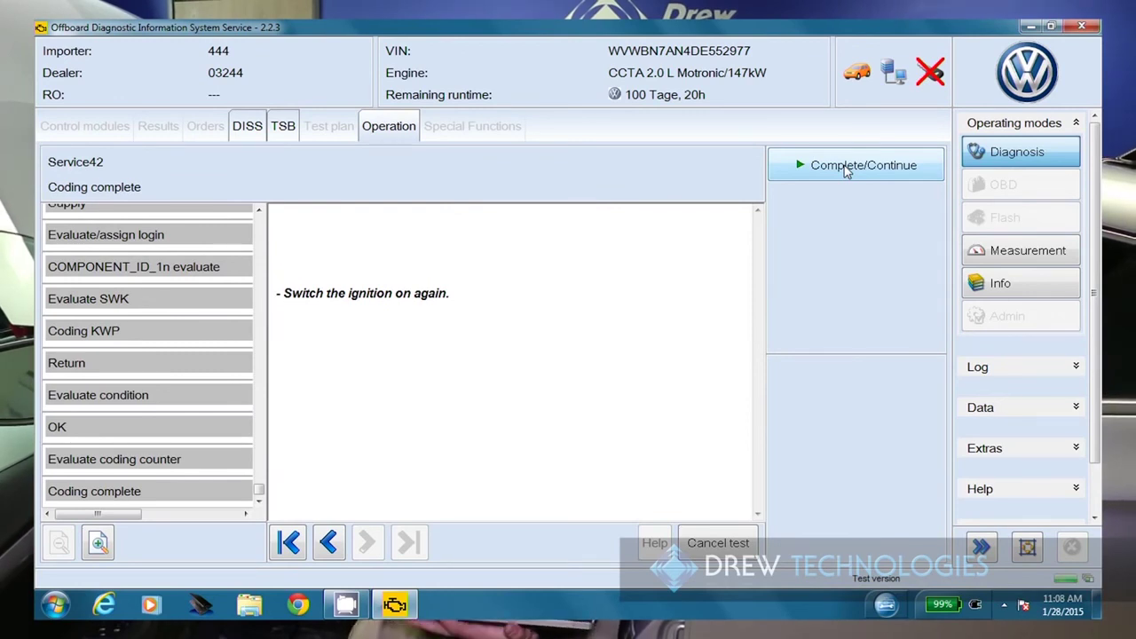
left_click(846, 168)
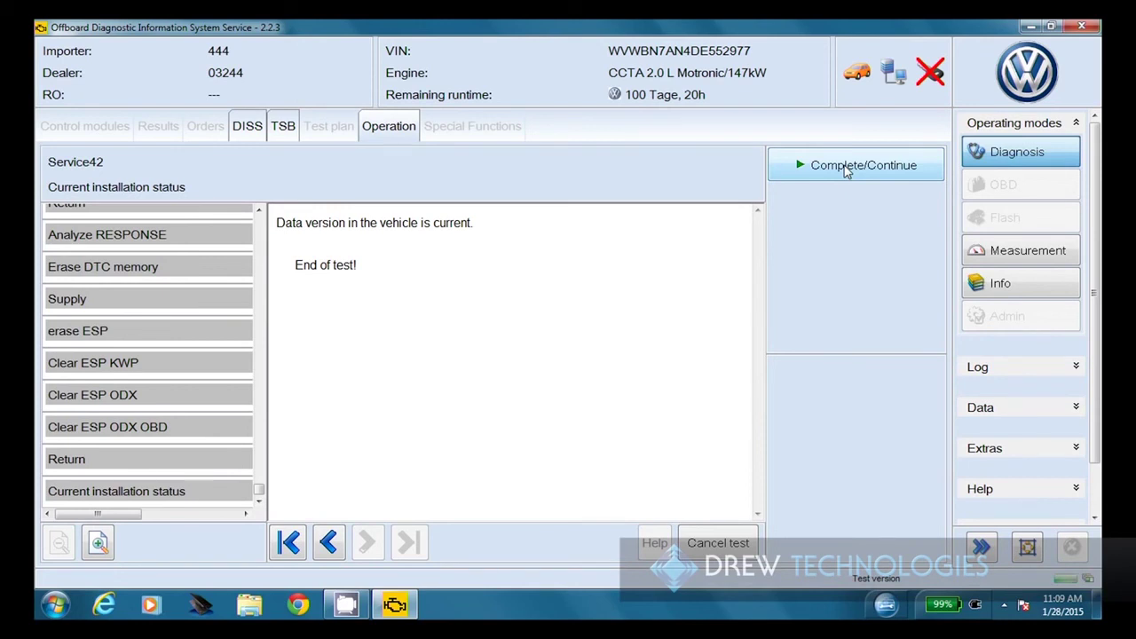
left_click(846, 167)
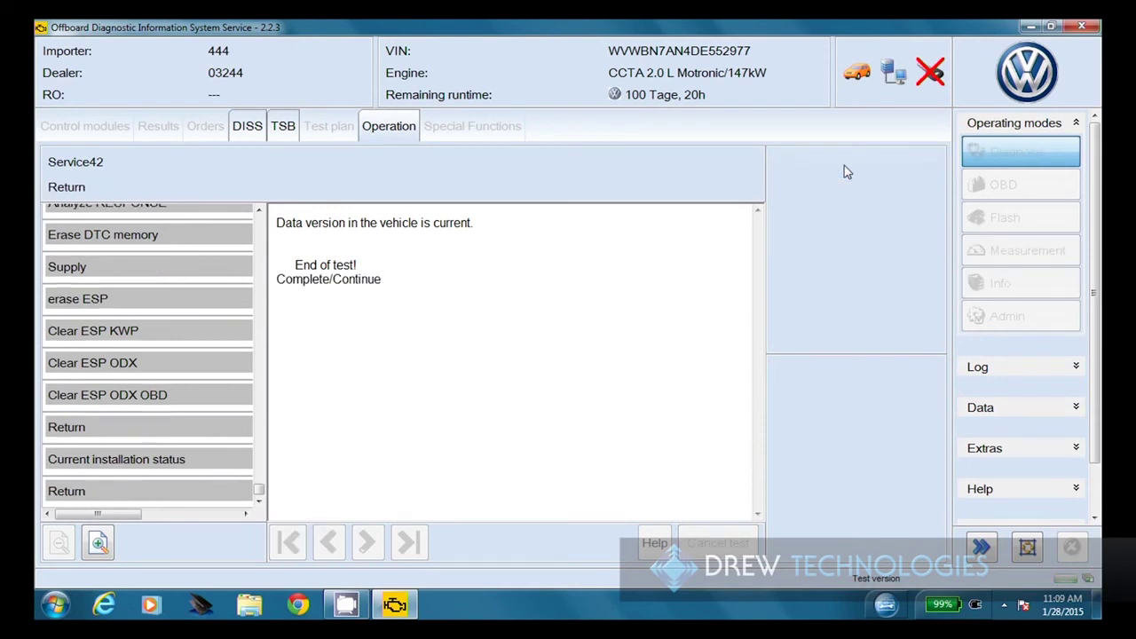